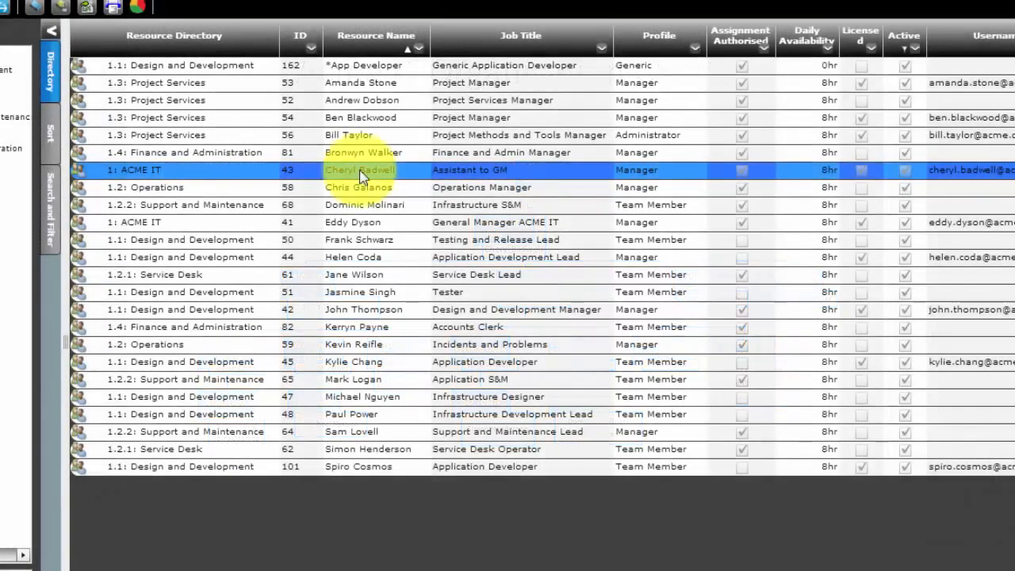
Open the Resource Details of the Assistant to GM record from its context menu.
{"action": "right_click", "coordinate": [359, 176]}
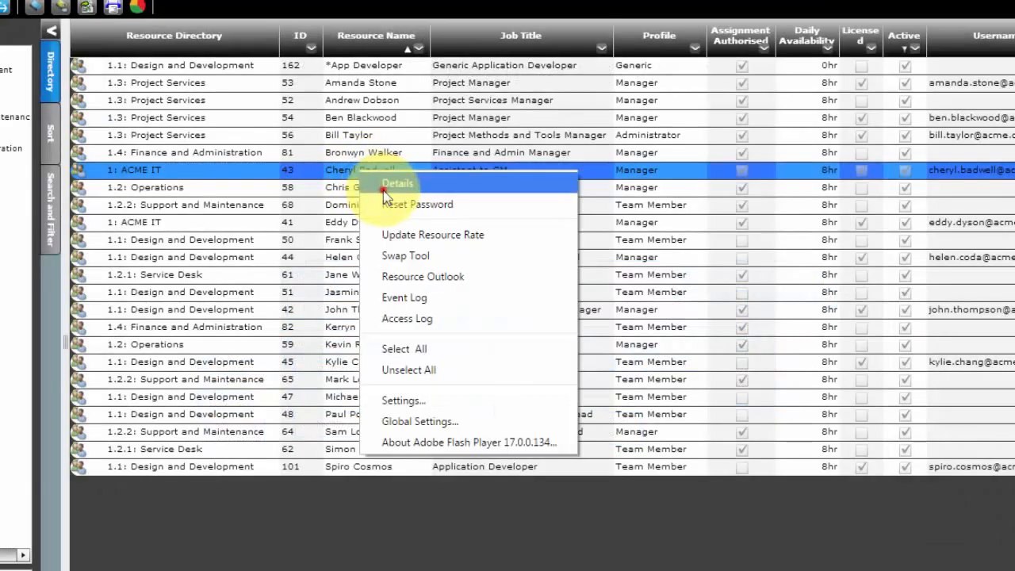
{"action": "left_click", "coordinate": [384, 188]}
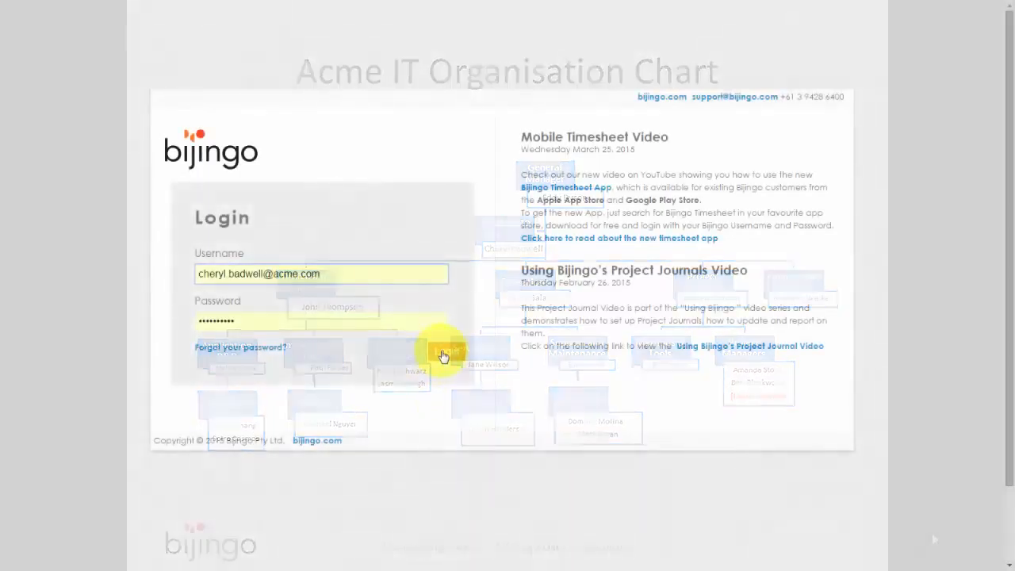
Log in and show the resources list sorted by Profile, with the Job Title filter cleared.
{"action": "left_click", "coordinate": [441, 352]}
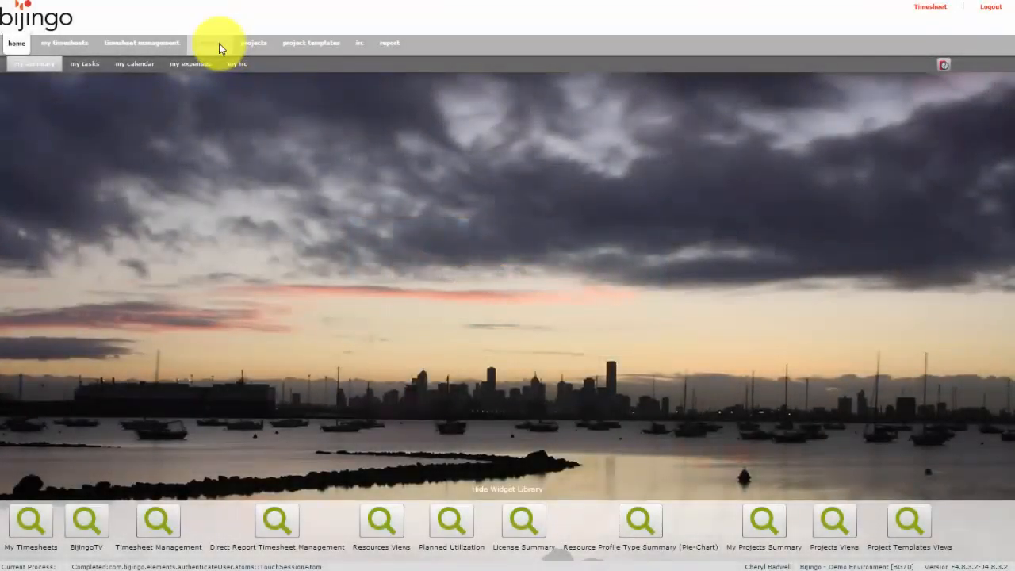
{"action": "left_click", "coordinate": [220, 46]}
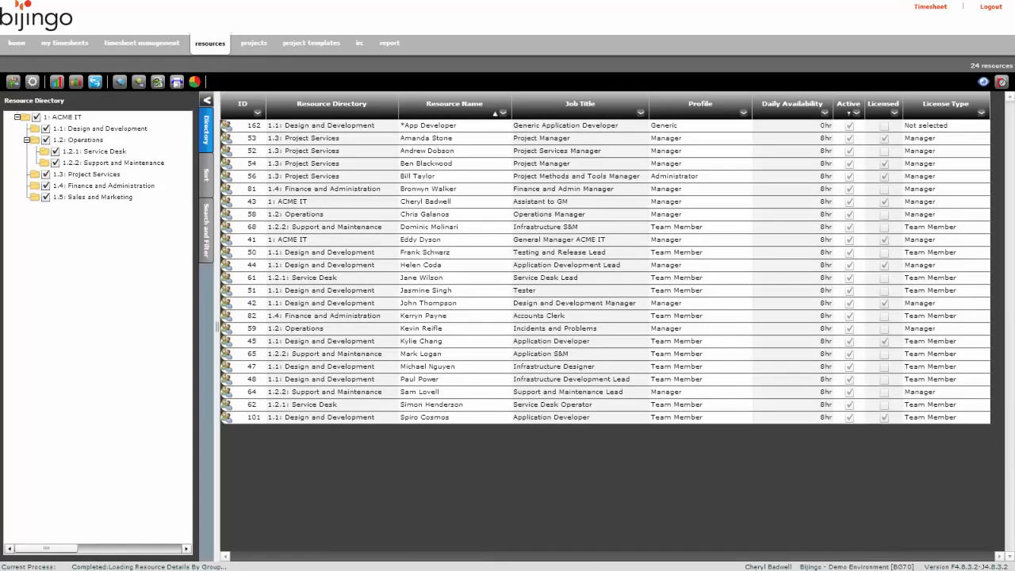
{"action": "left_click", "coordinate": [678, 112]}
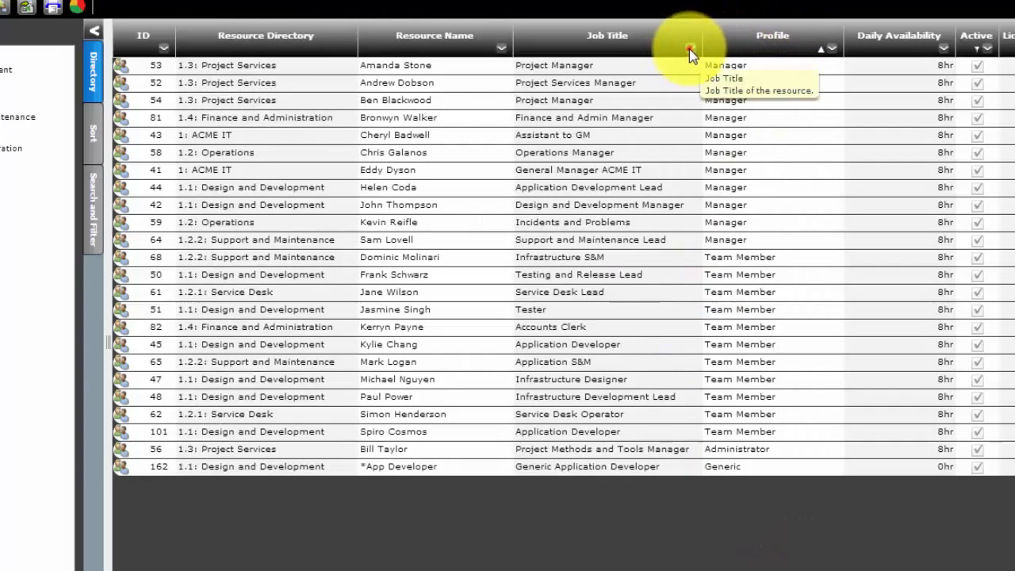
{"action": "left_click", "coordinate": [640, 111]}
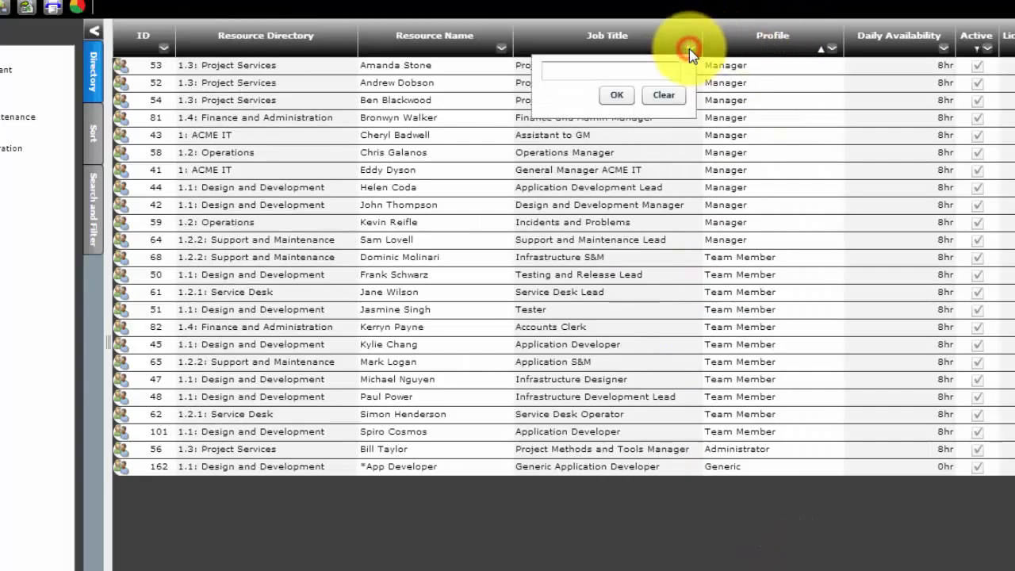
{"action": "left_click", "coordinate": [659, 97]}
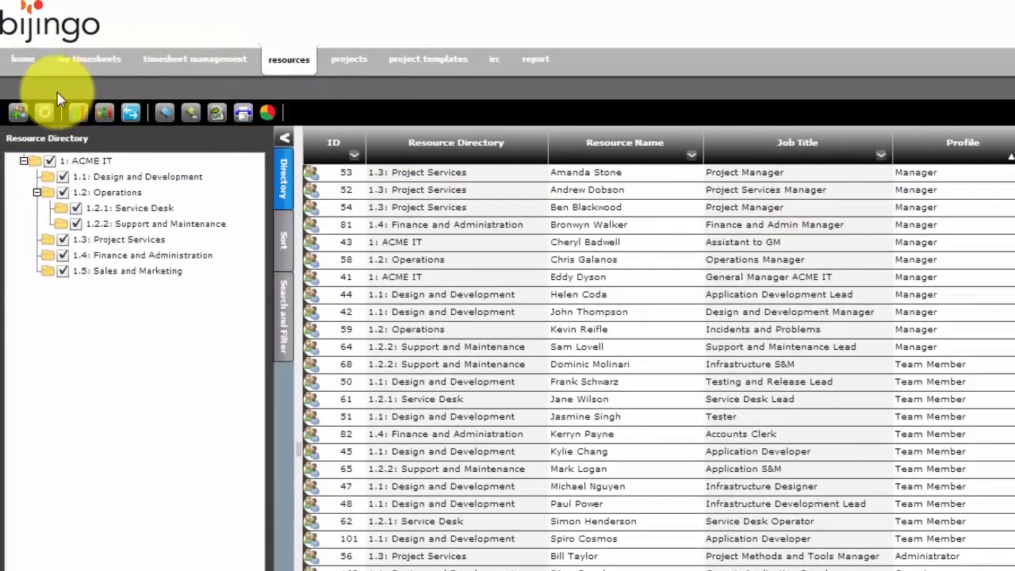
Add a new resource with the person's first and last name, then clone a Project Services manager profile.
{"action": "left_click", "coordinate": [39, 98]}
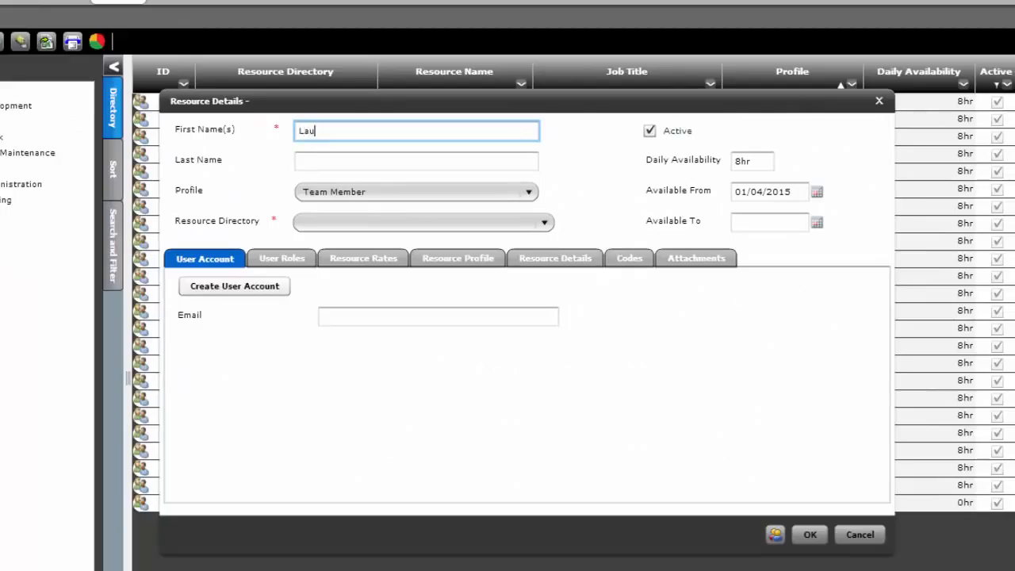
{"action": "key", "text": "Tab"}
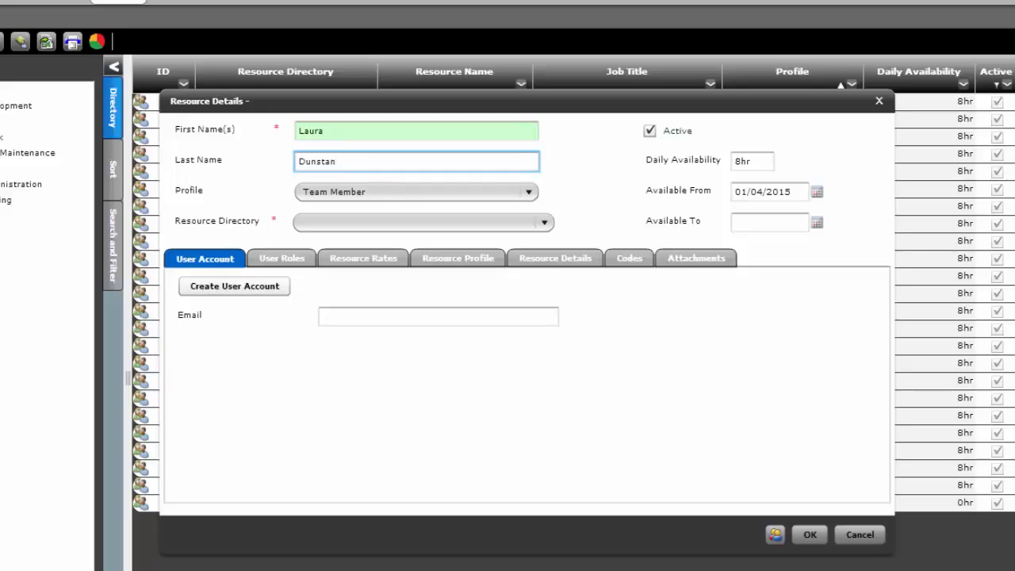
{"action": "key", "text": "Tab"}
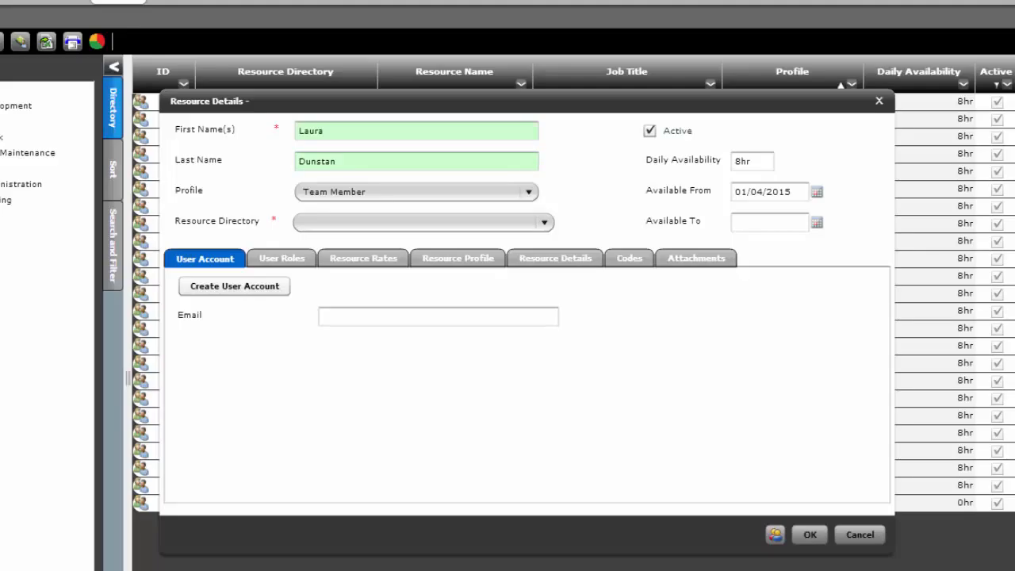
{"action": "left_click", "coordinate": [774, 537]}
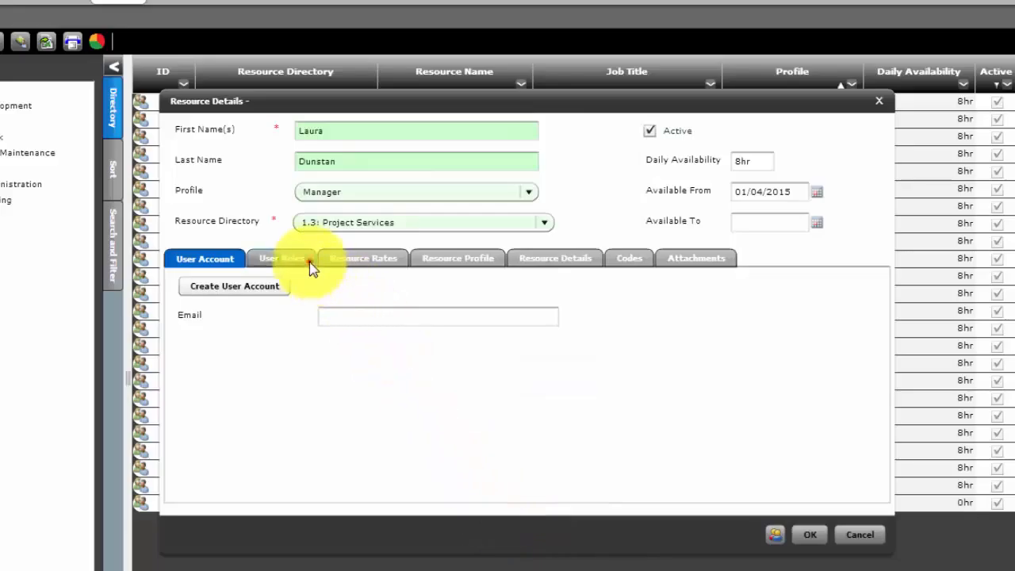
{"action": "left_click", "coordinate": [310, 266]}
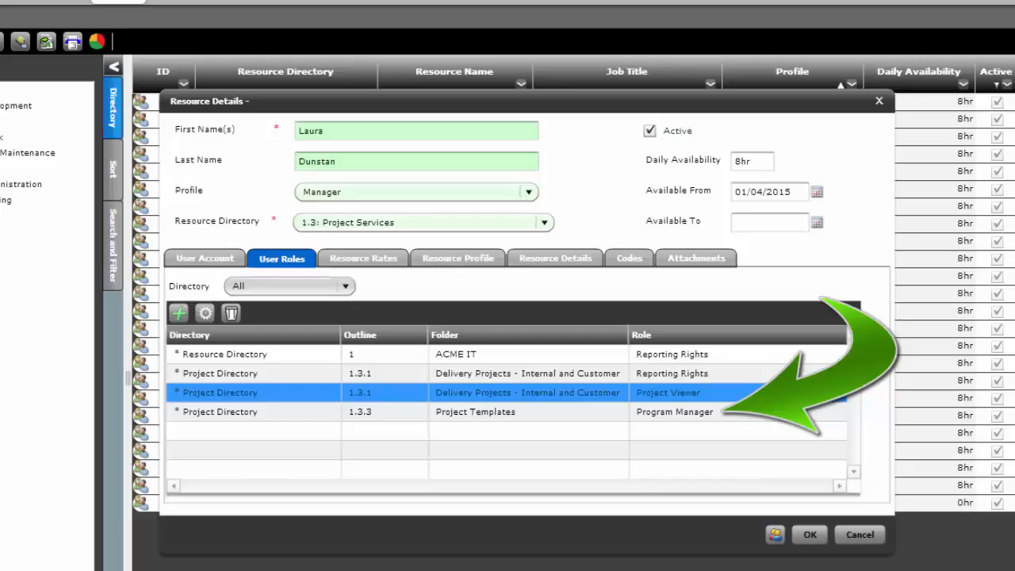
{"action": "left_click", "coordinate": [557, 260]}
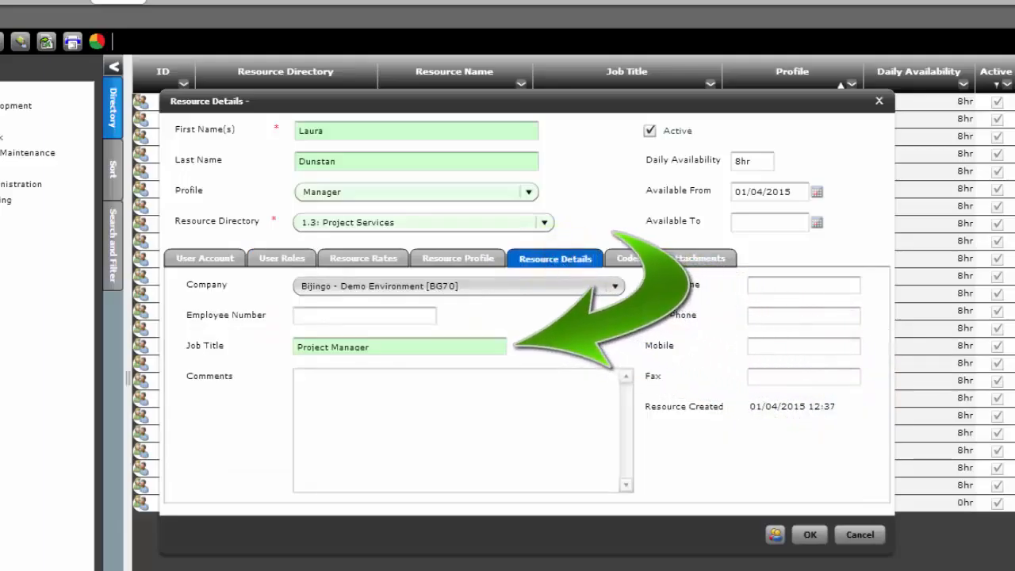
{"action": "left_click", "coordinate": [478, 261]}
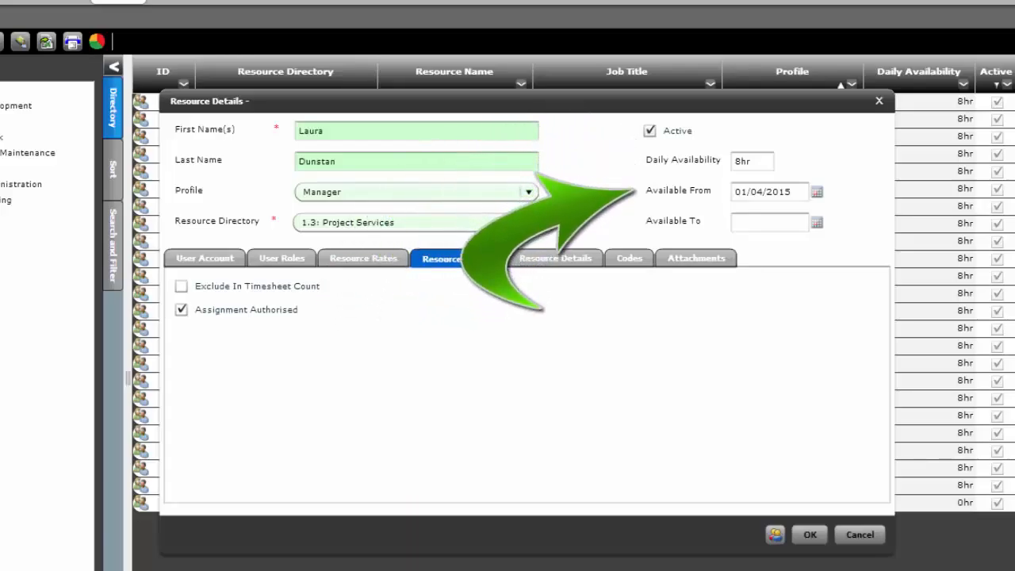
{"action": "left_click", "coordinate": [204, 258]}
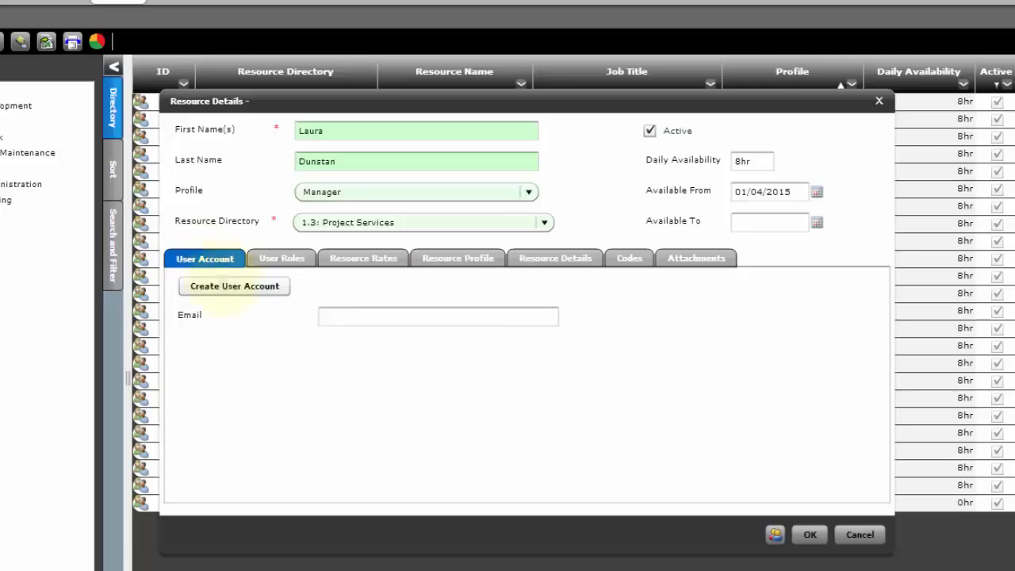
Create a user account using the resource's e-mail as username, confirmed twice, and save the resource.
{"action": "left_click", "coordinate": [226, 287]}
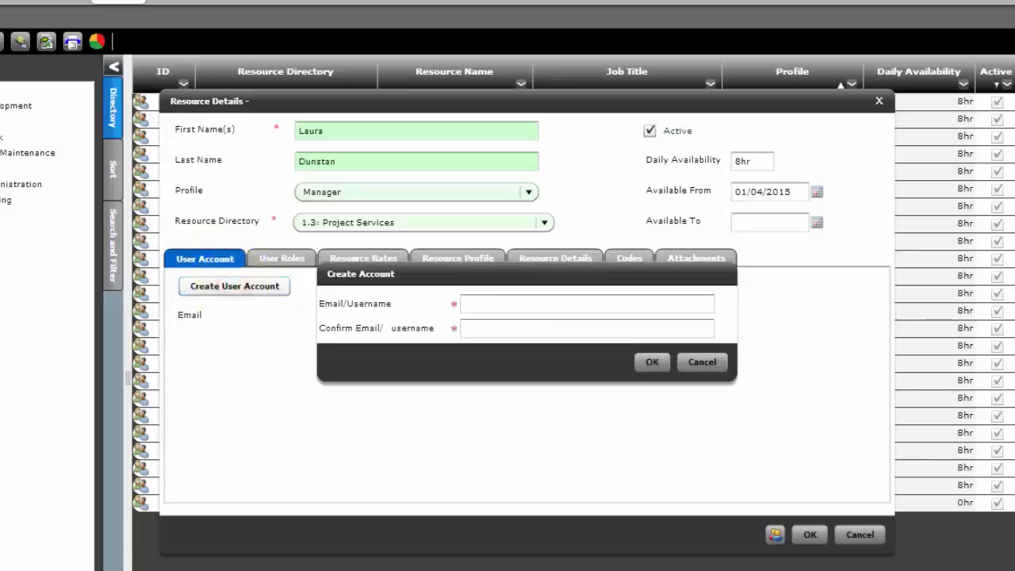
{"action": "left_click", "coordinate": [479, 302]}
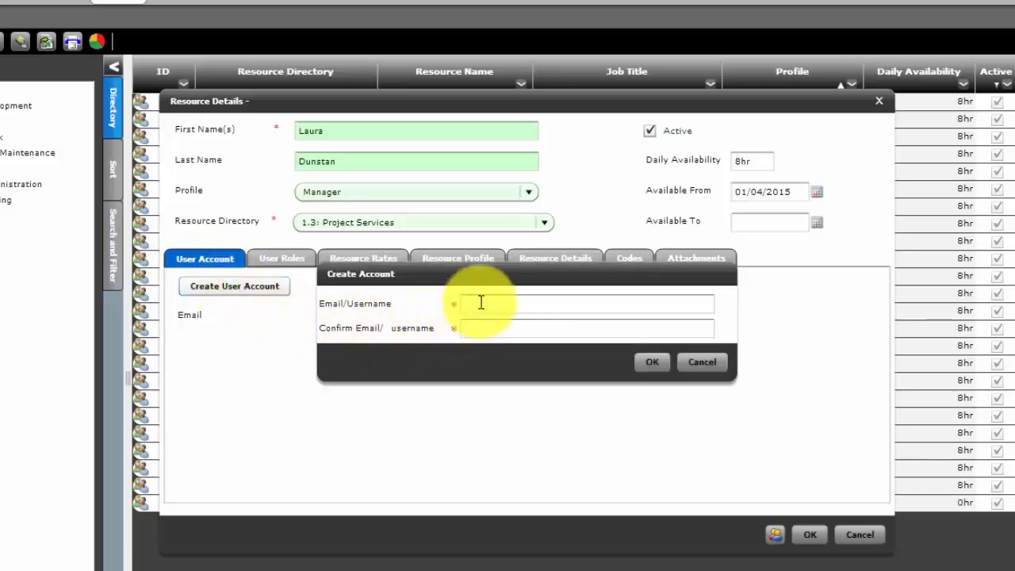
{"action": "key", "text": "Tab"}
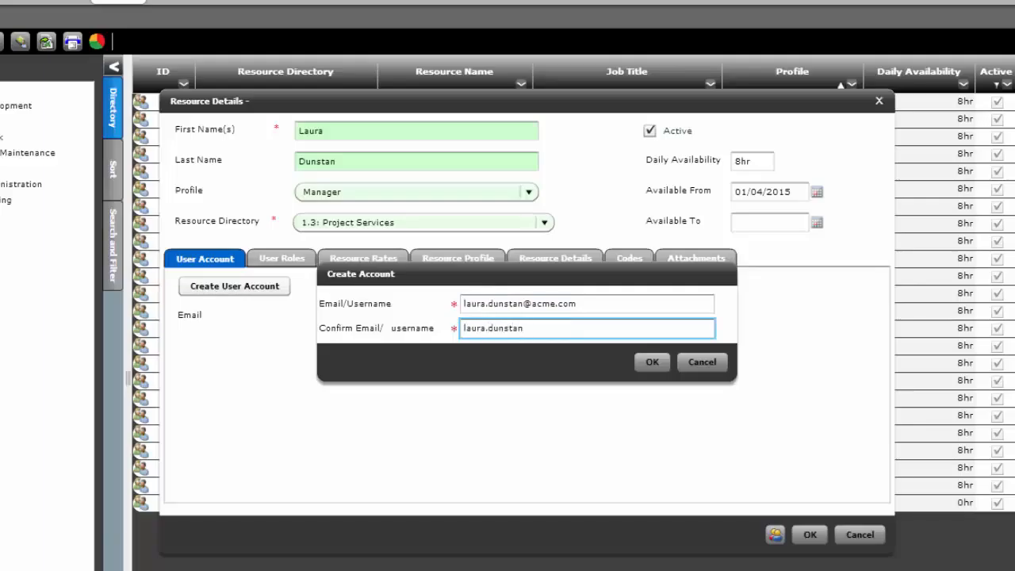
{"action": "left_click", "coordinate": [651, 363]}
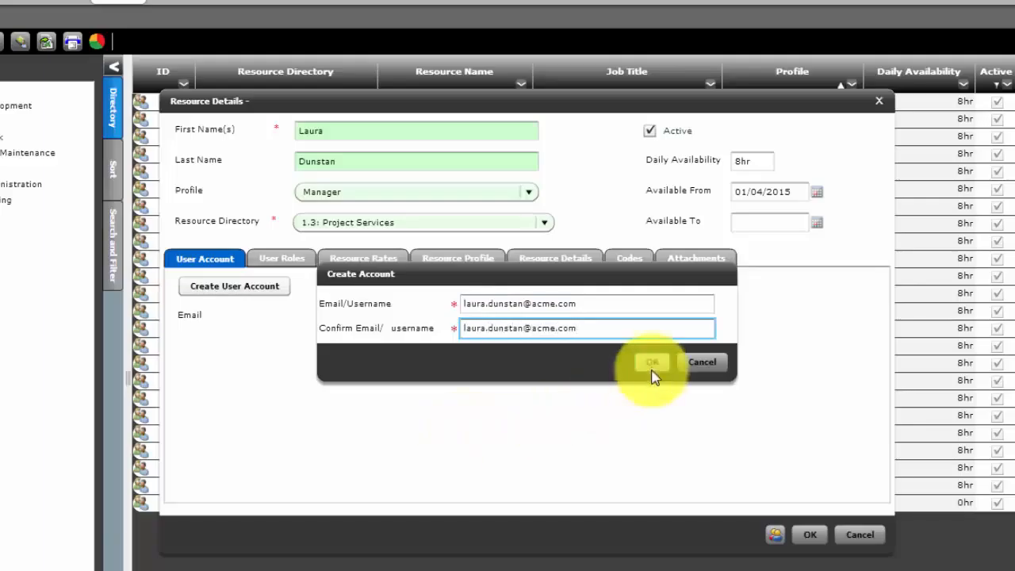
{"action": "left_click", "coordinate": [808, 542]}
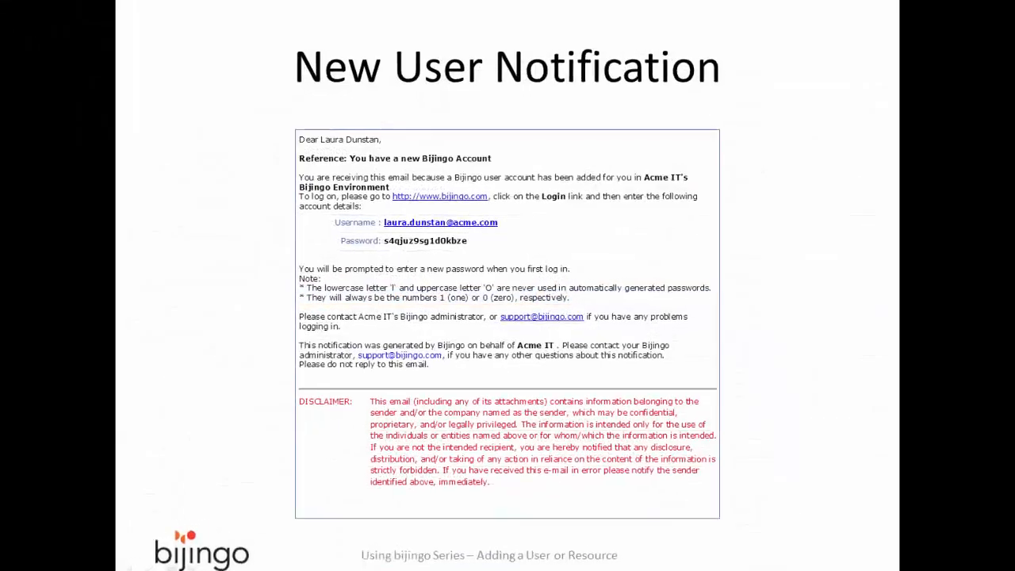
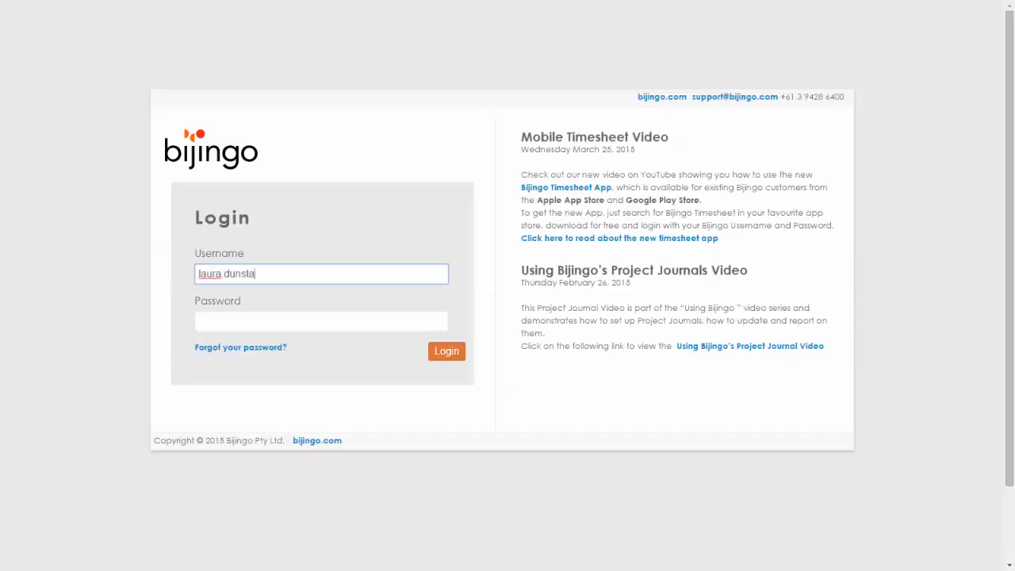
Sign in as the new user with the temporary password and enter a replacement password.
{"action": "key", "text": "Tab"}
{"action": "type", "text": "password12"}
{"action": "key", "text": "Return"}
{"action": "type", "text": "password"}
{"action": "key", "text": "Tab"}
{"action": "type", "text": "password"}
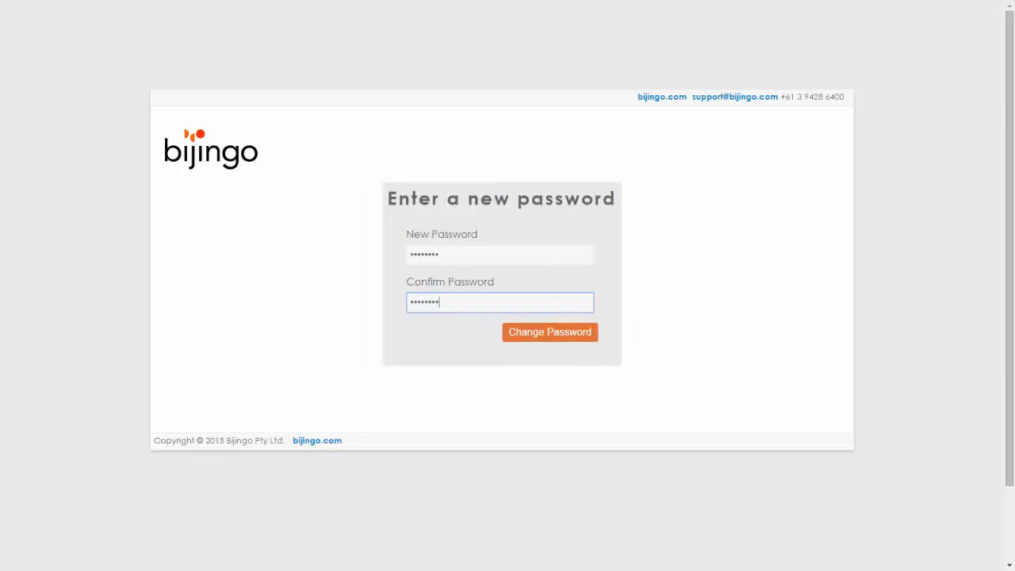
Confirm the password change to reach the new user's home dashboard.
{"action": "left_click", "coordinate": [566, 333]}
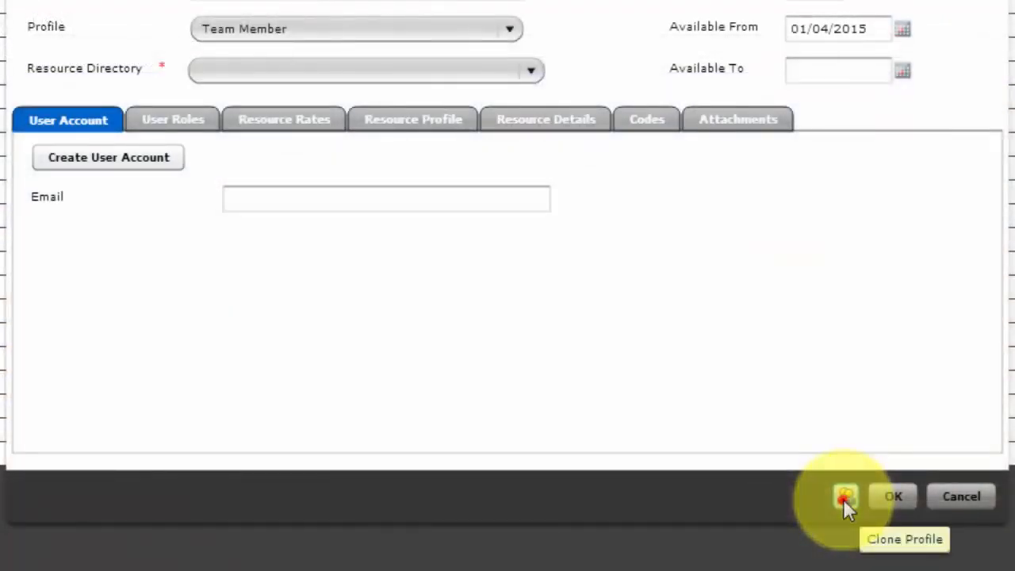
Bring up the Select Resource dialog through Clone Profile.
{"action": "left_click", "coordinate": [843, 499]}
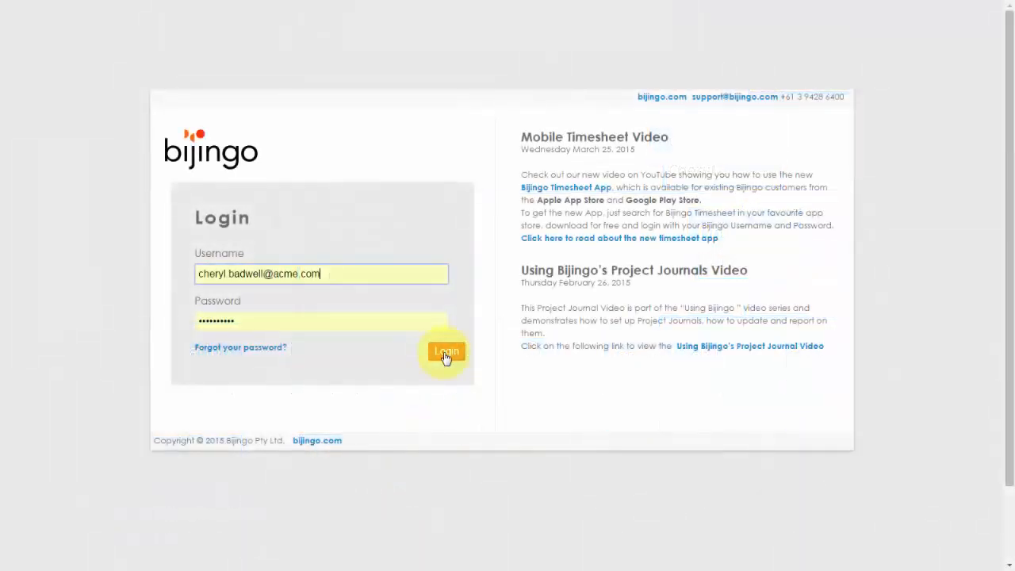
Log back in as the Assistant to GM and show the resources grid.
{"action": "left_click", "coordinate": [447, 353]}
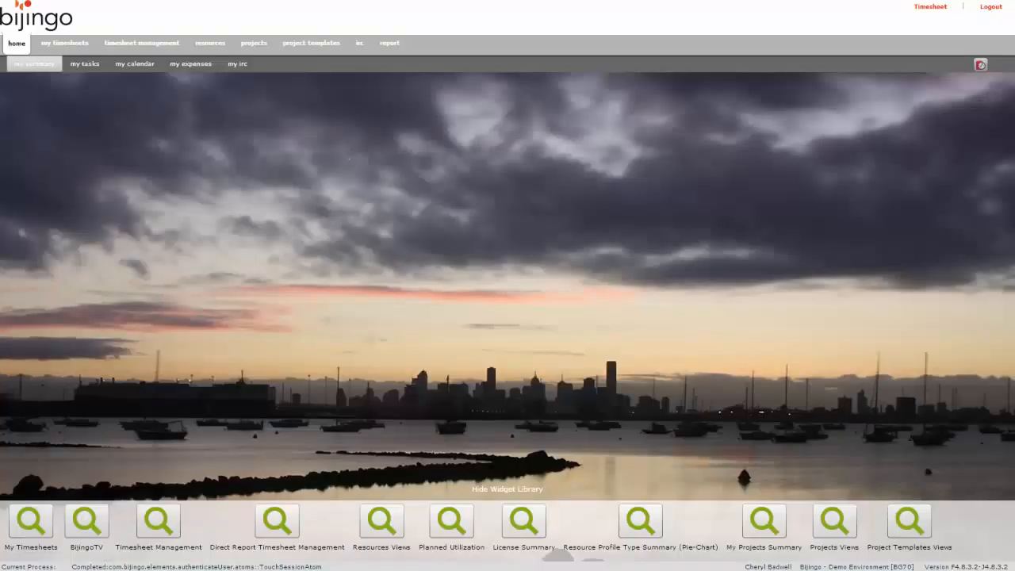
{"action": "left_click", "coordinate": [206, 43]}
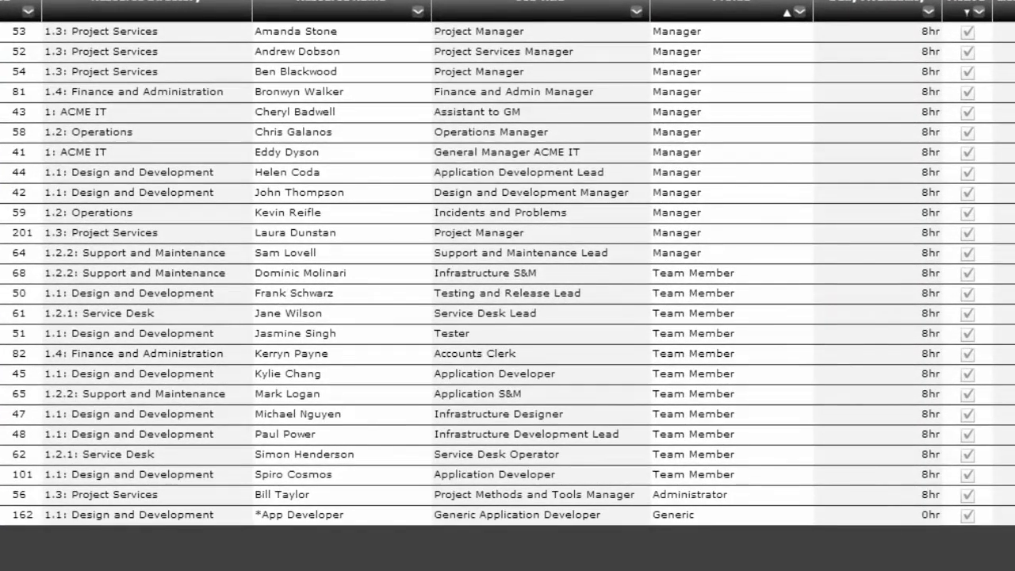
Give the Application Development Lead four more Design and Development roles, including Timesheet Manager and Approver.
{"action": "left_click", "coordinate": [339, 216]}
{"action": "right_click", "coordinate": [338, 216]}
{"action": "left_click", "coordinate": [248, 185]}
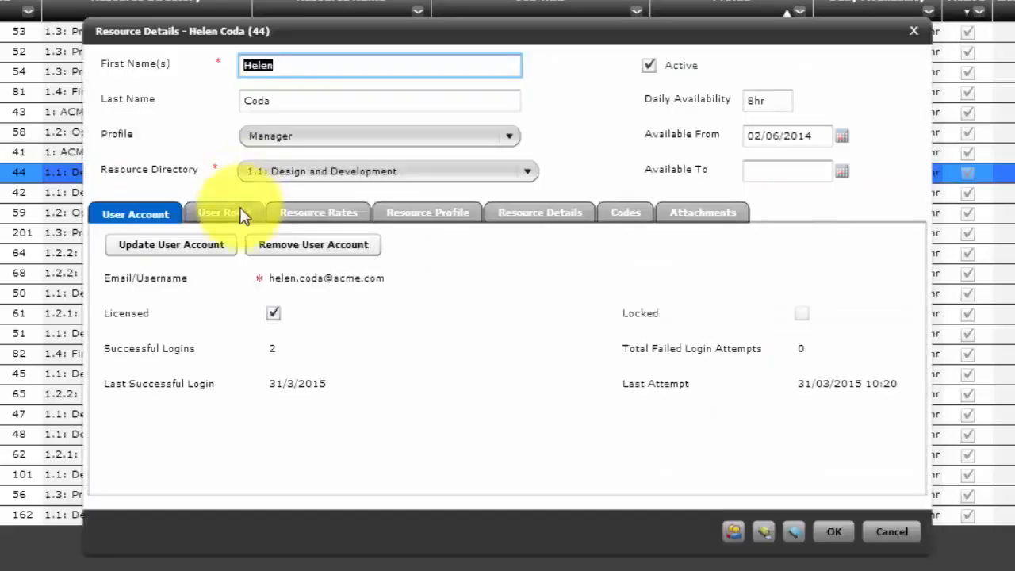
{"action": "left_click", "coordinate": [238, 212]}
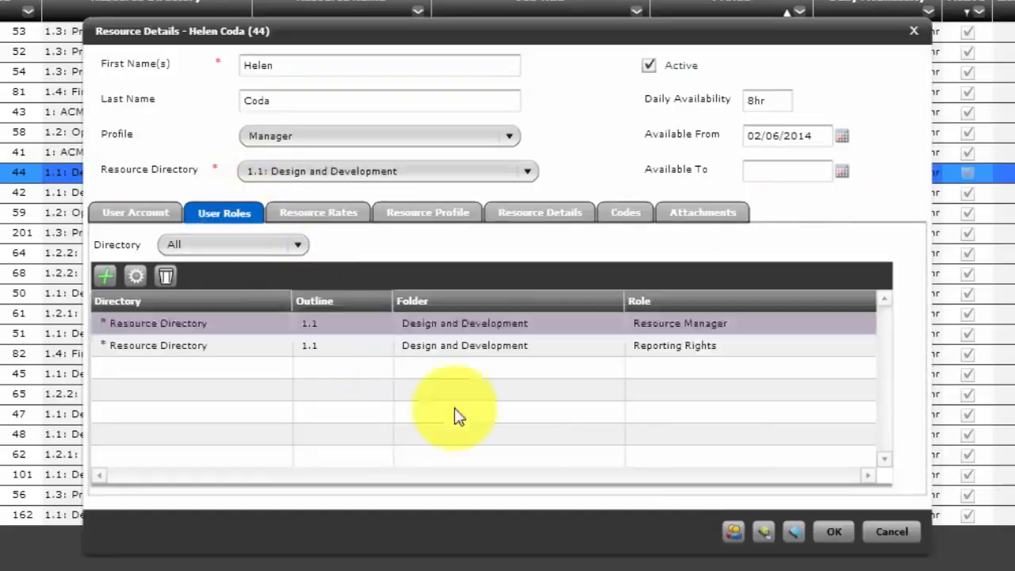
{"action": "left_click", "coordinate": [733, 533]}
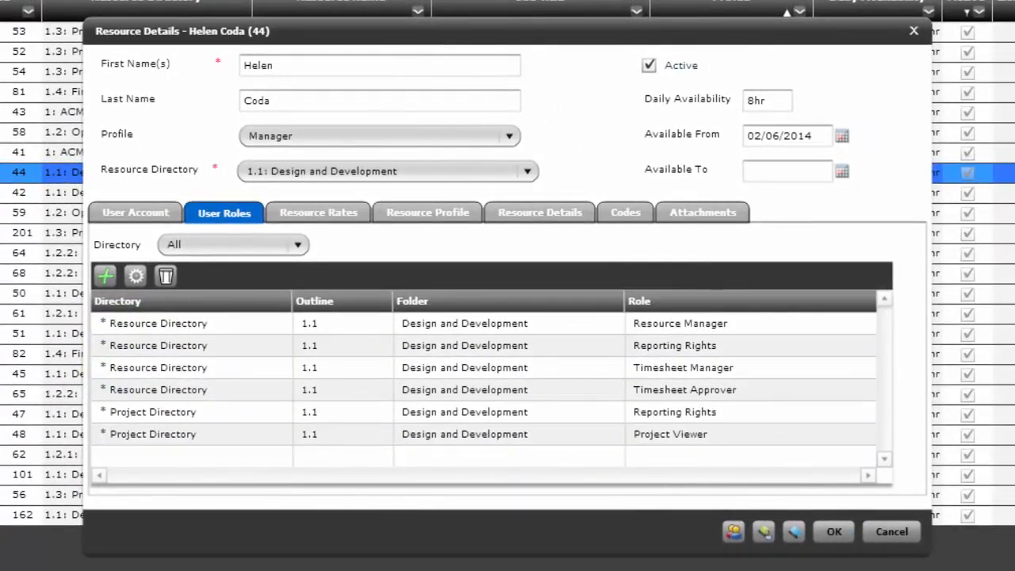
{"action": "left_click", "coordinate": [834, 532]}
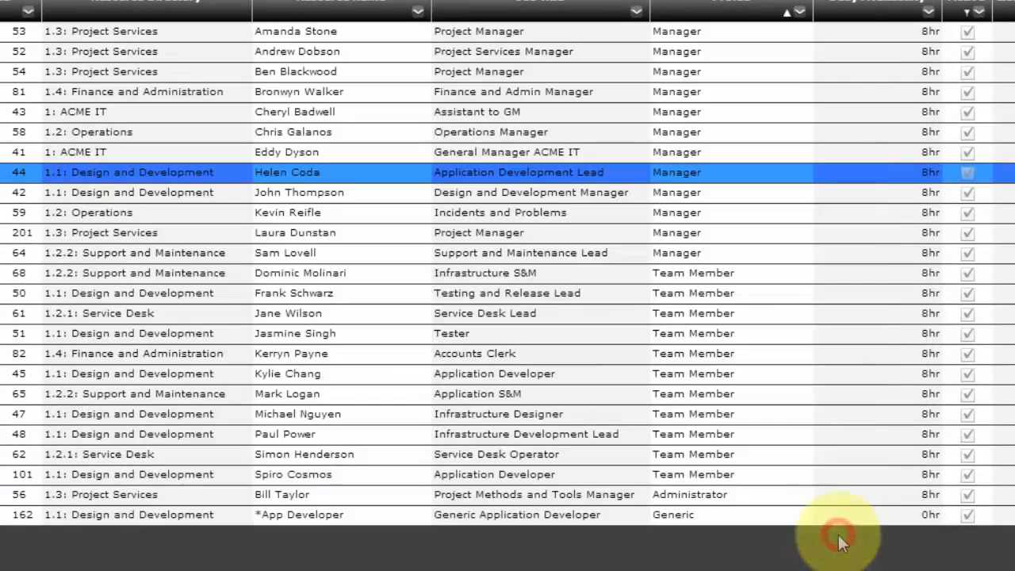